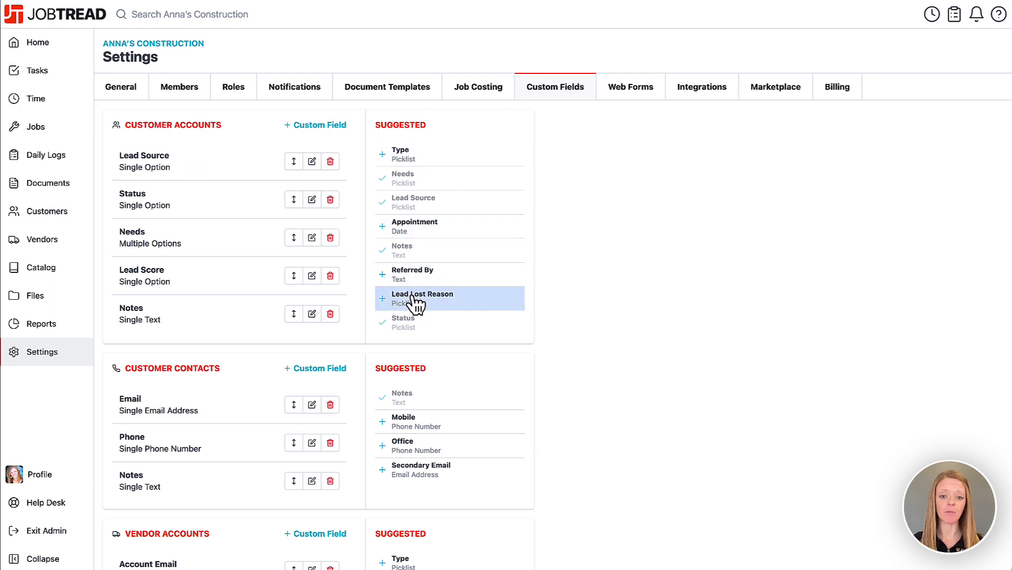
Add the suggested Type picklist field to Customer Accounts custom fields.
left_click(411, 157)
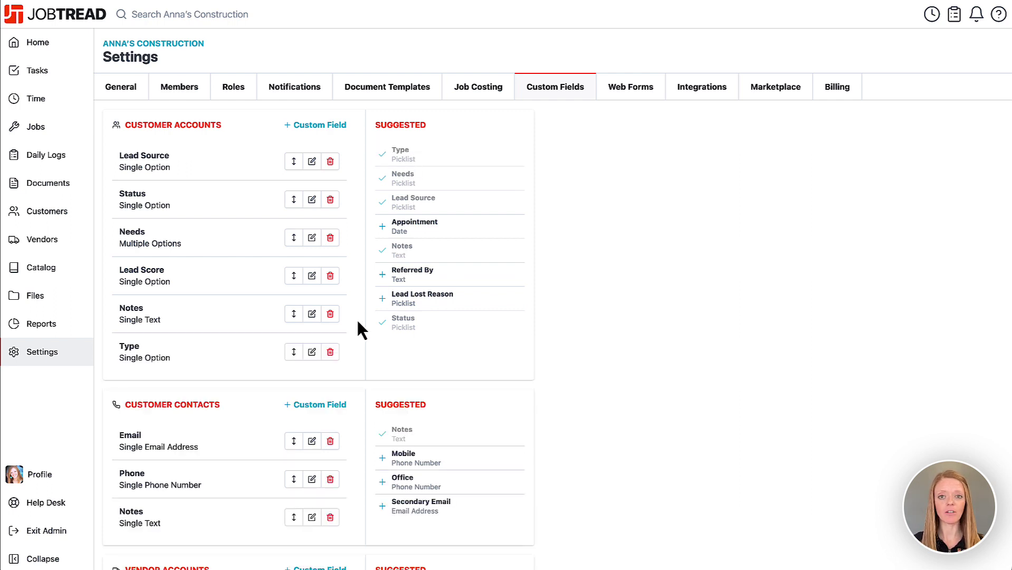
left_click(312, 352)
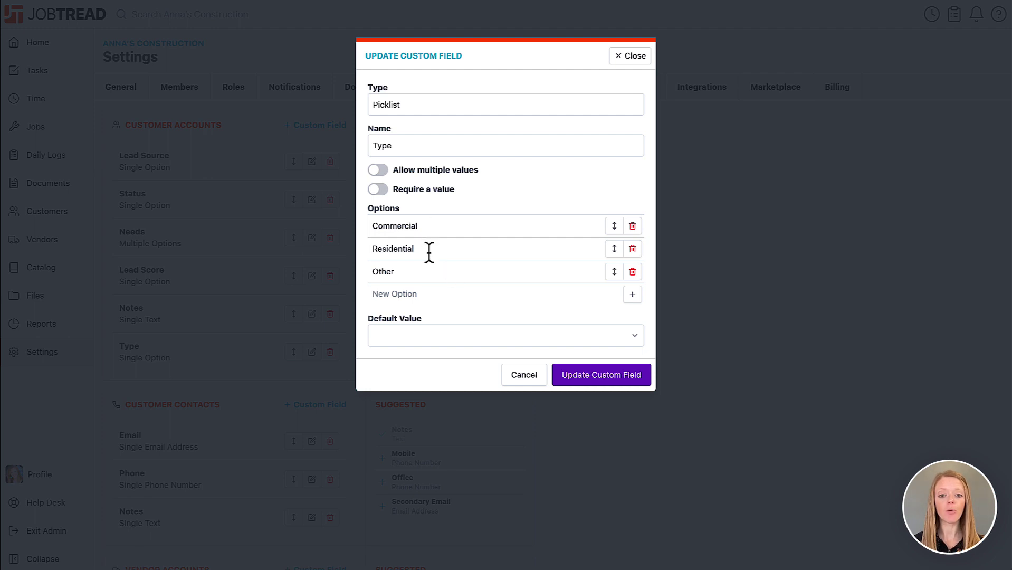
left_click(420, 295)
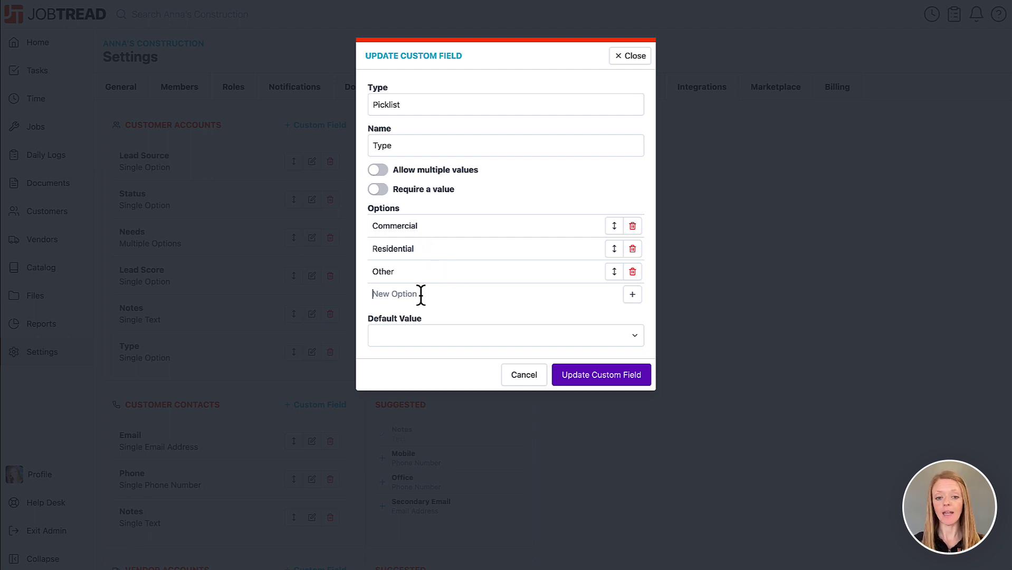
left_click(626, 55)
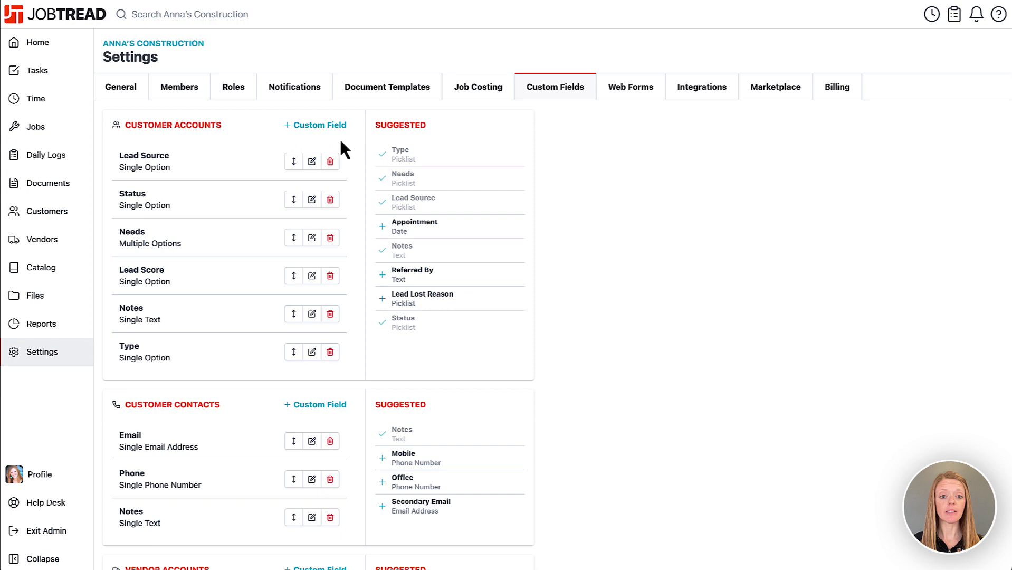
Start a new Customer Accounts custom field and set its type to Picklist.
left_click(304, 125)
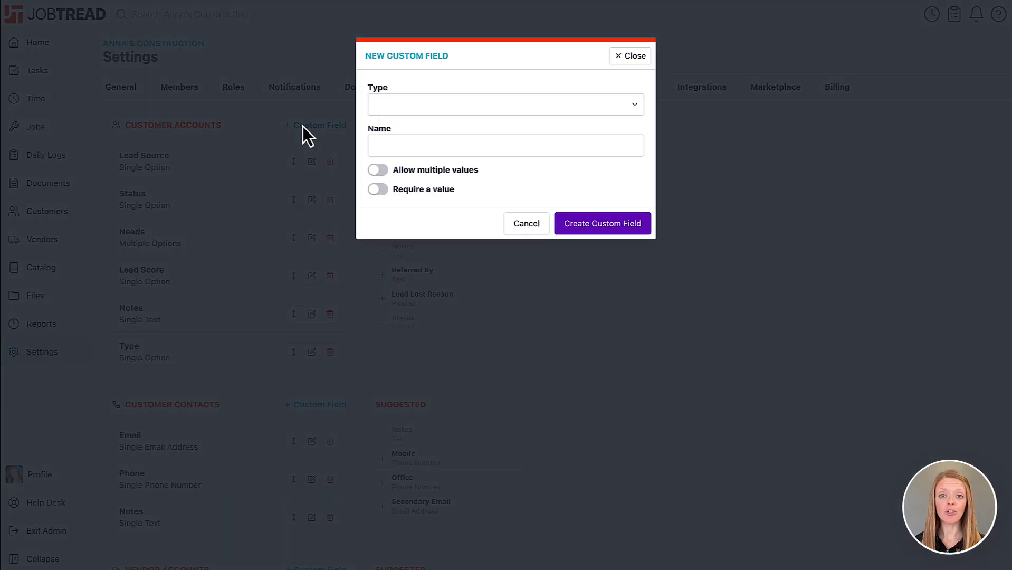
left_click(445, 108)
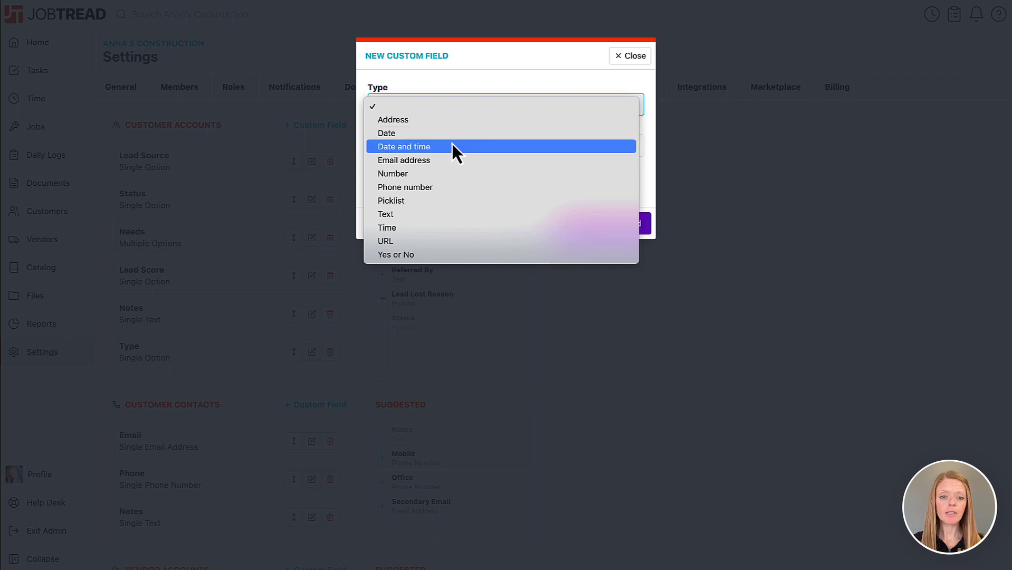
left_click(437, 205)
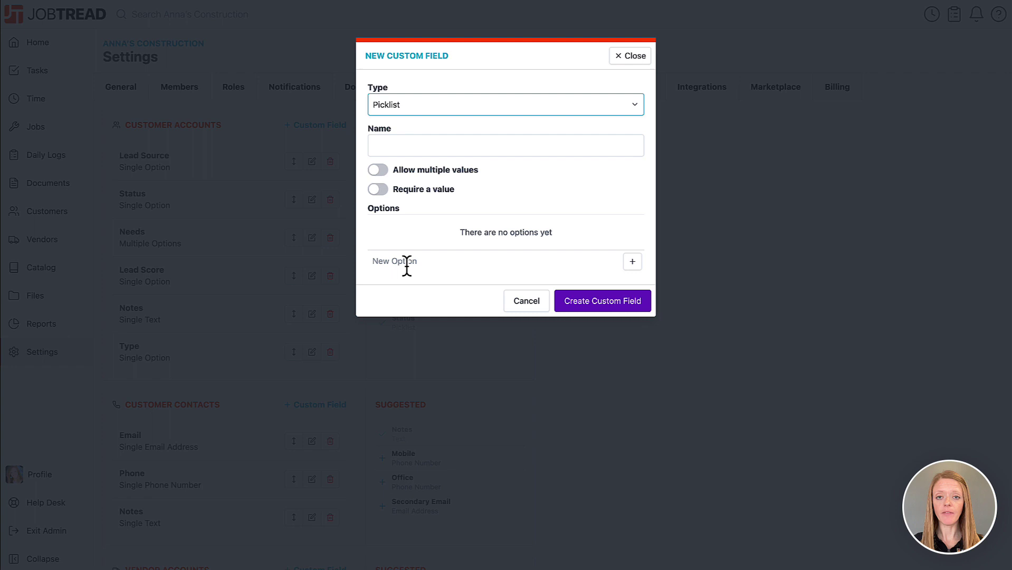
Name the picklist 'Neighborhood', add options A, B, C, D, and make A the default.
left_click(448, 144)
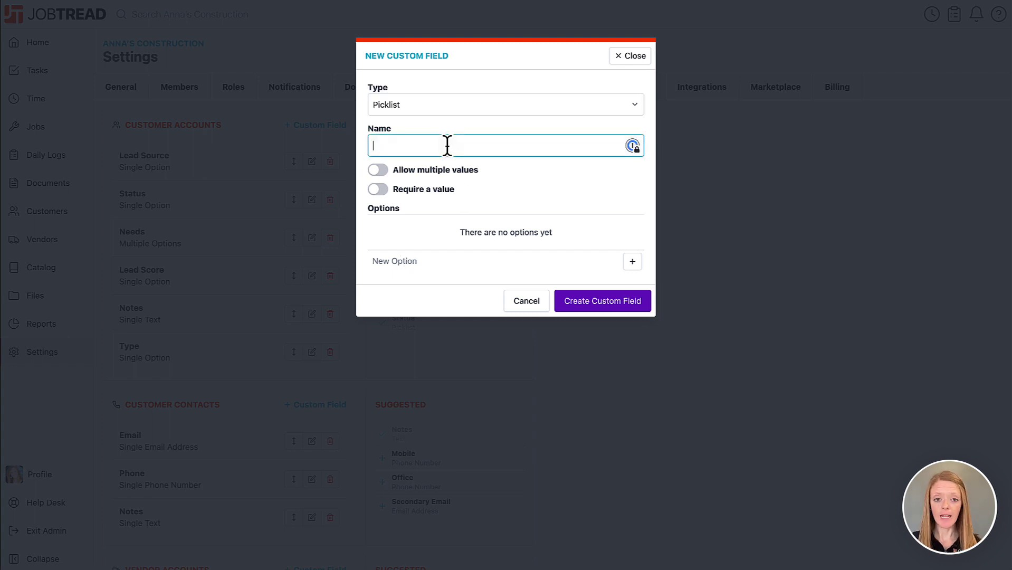
type("Neighb")
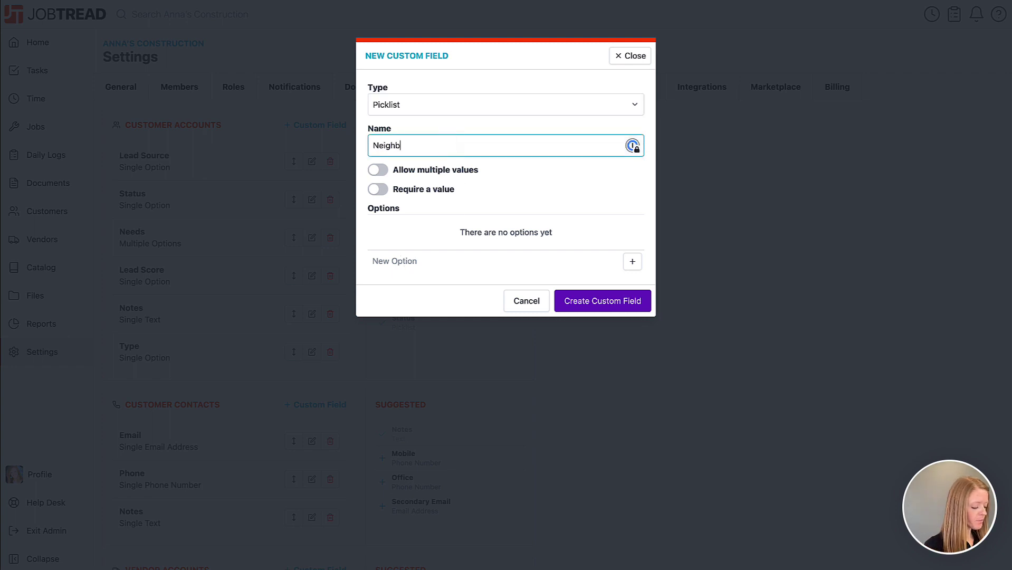
type("orhood")
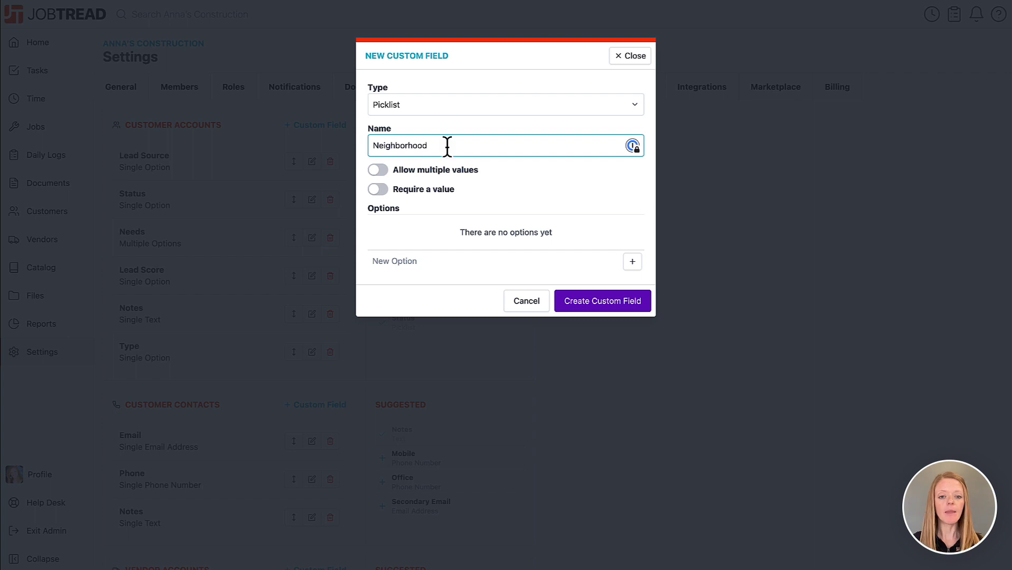
left_click(416, 261)
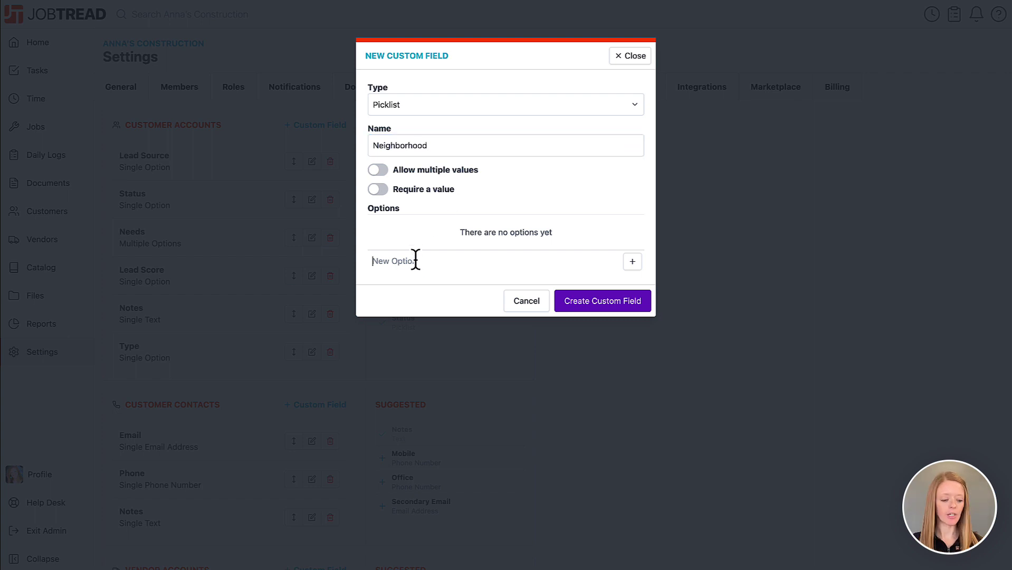
type("A")
key("Return")
type("B")
key("Return")
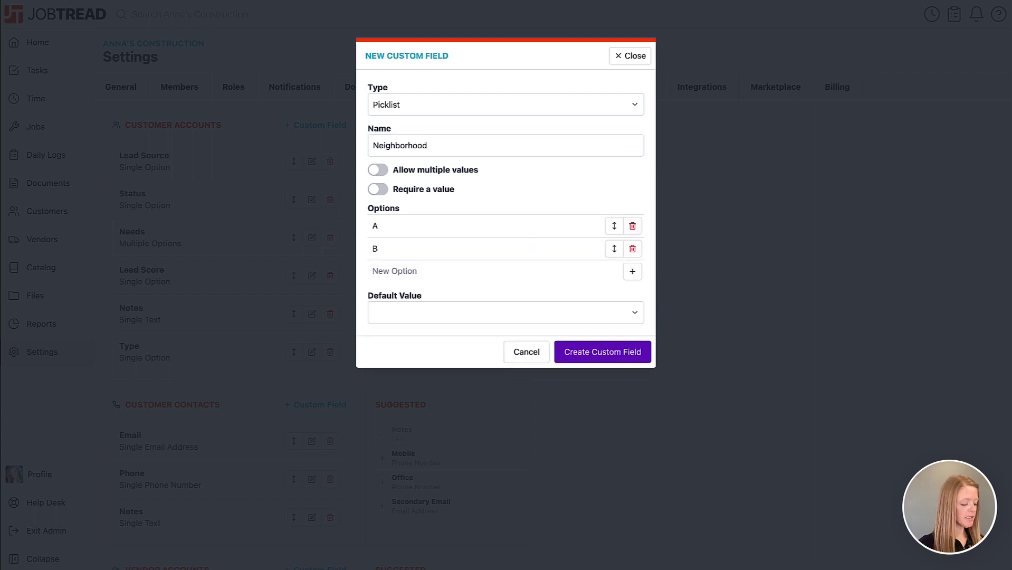
type("C")
key("Return")
type("D")
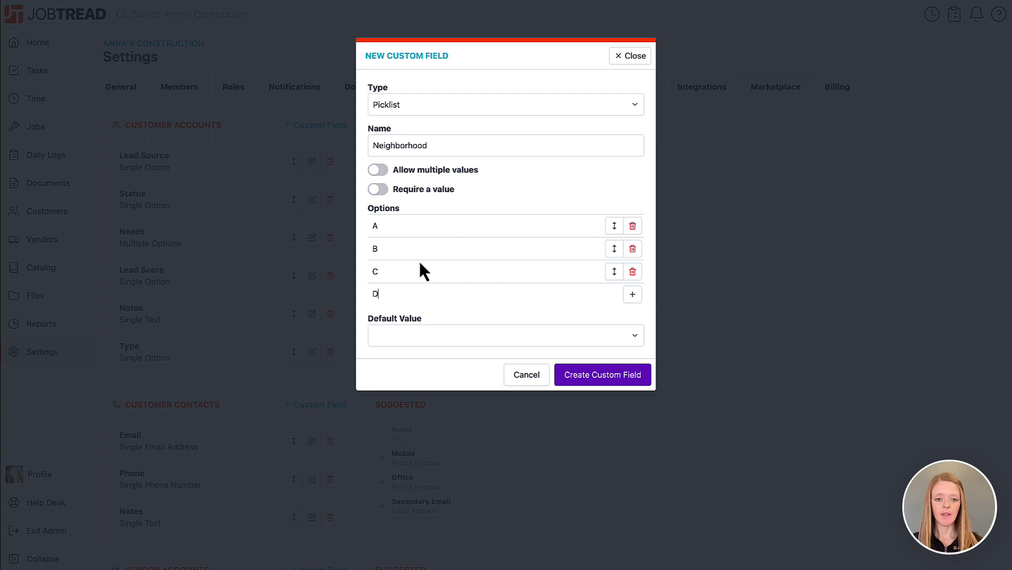
key("Return")
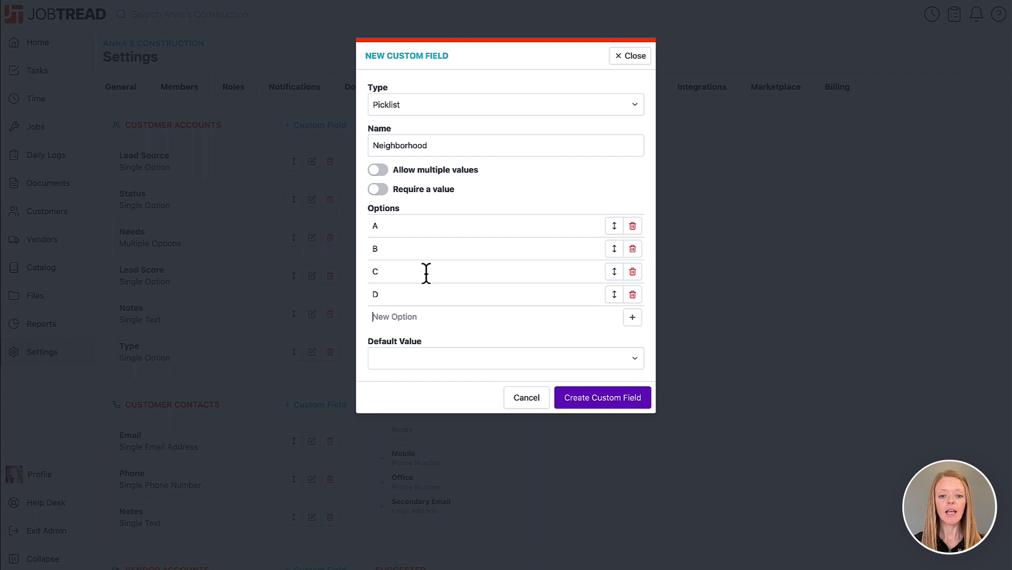
left_click(461, 365)
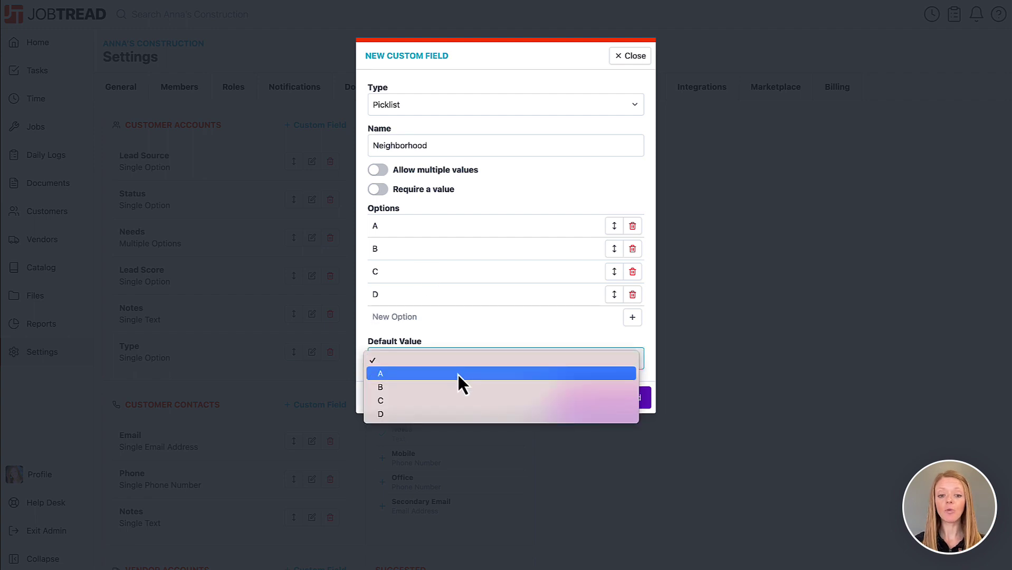
left_click(458, 373)
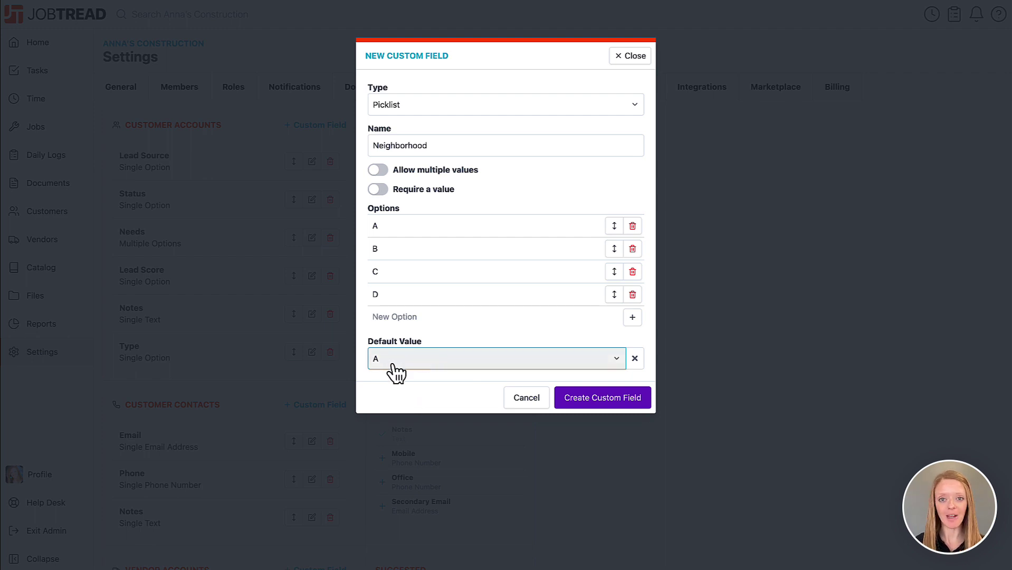
Create the Neighborhood field and review it in the customer account custom fields list.
left_click(594, 402)
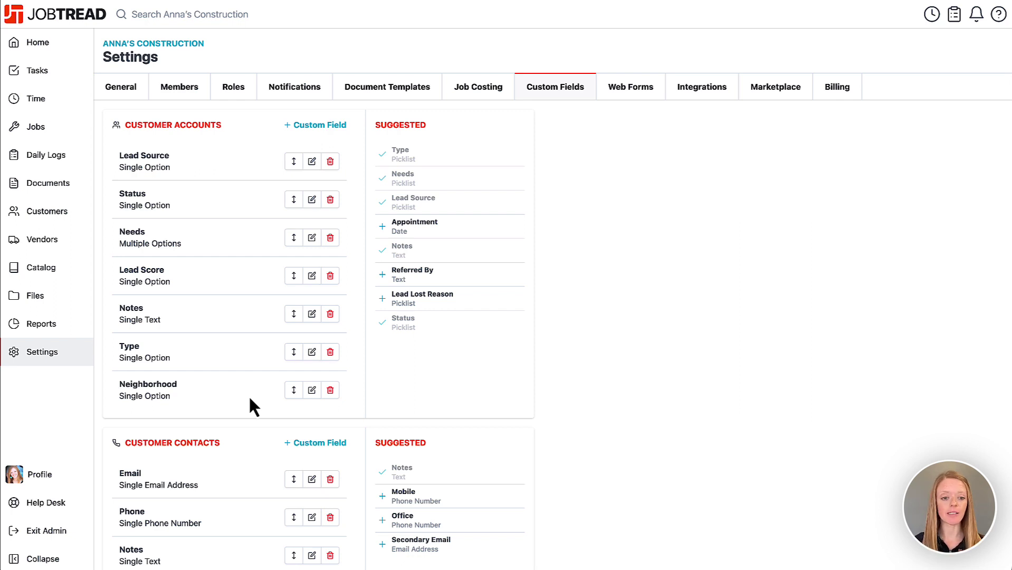
scroll(248, 395, "down", 3)
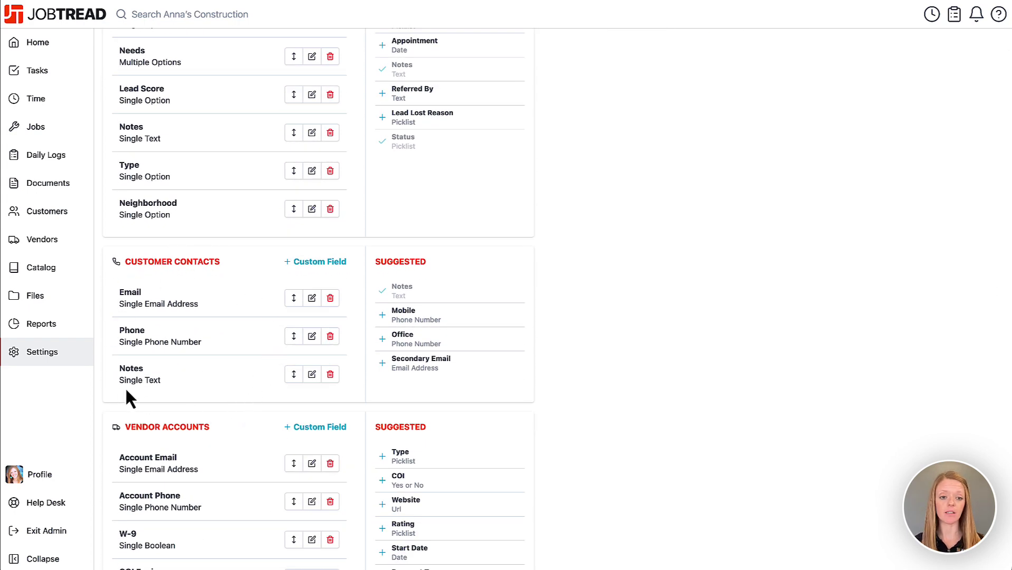
scroll(126, 391, "down", 6)
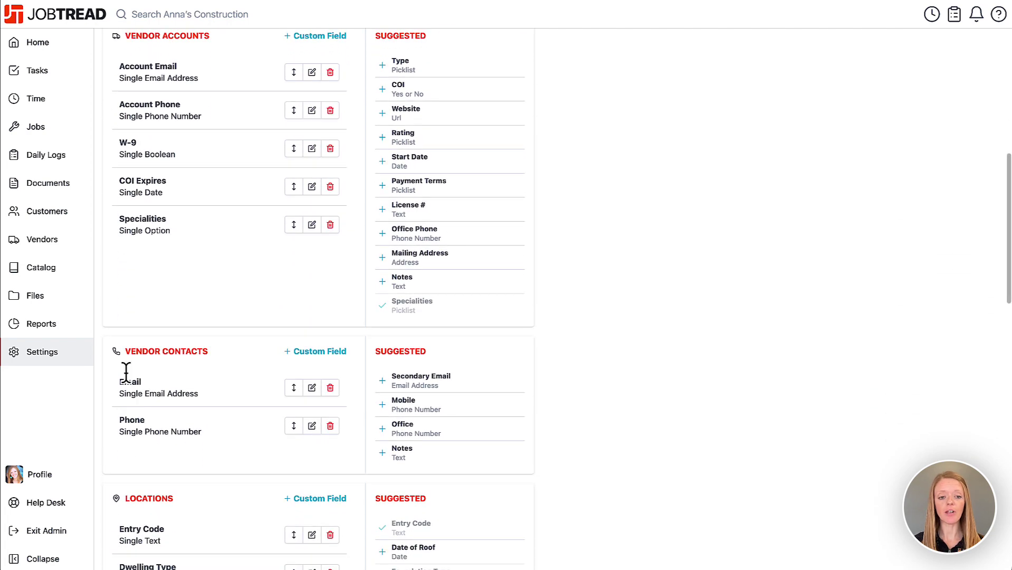
scroll(262, 373, "down", 5)
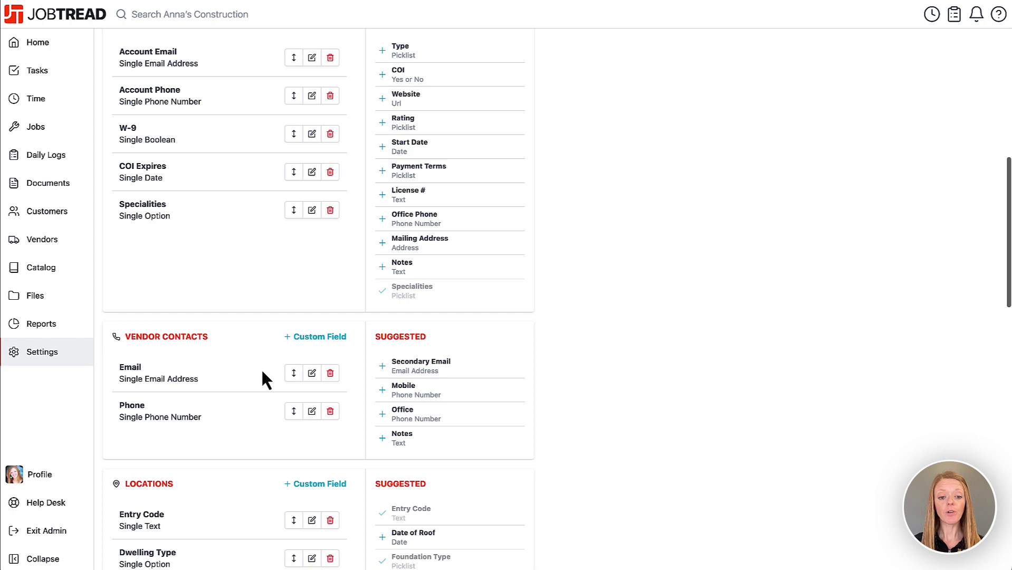
scroll(262, 373, "down", 2)
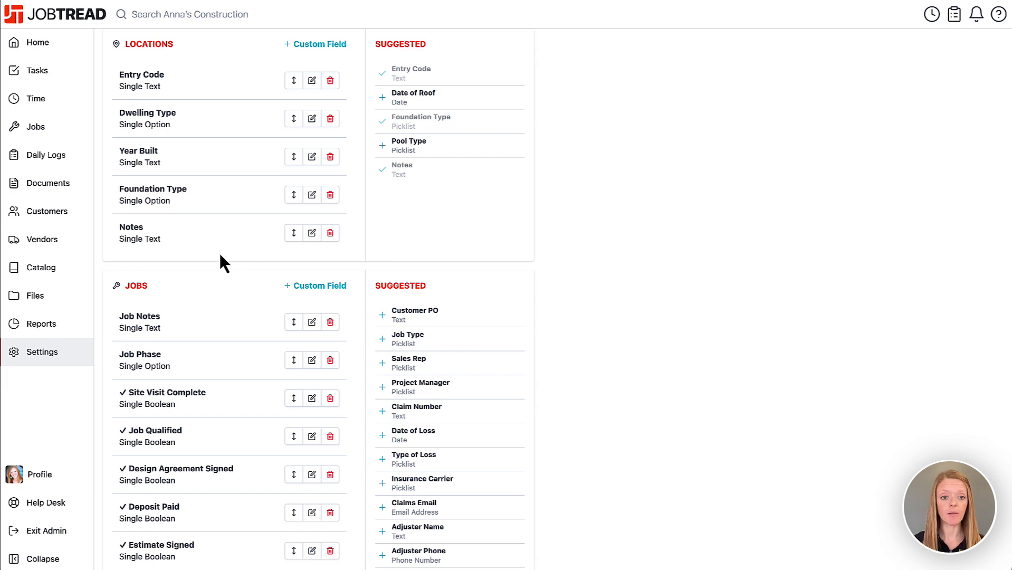
scroll(220, 255, "down", 4)
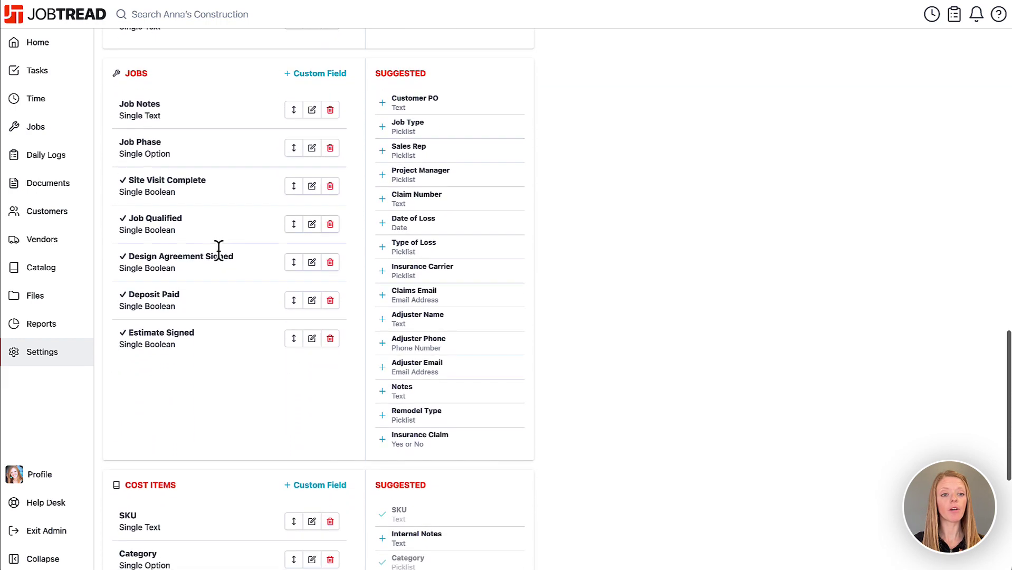
scroll(219, 251, "up", 1)
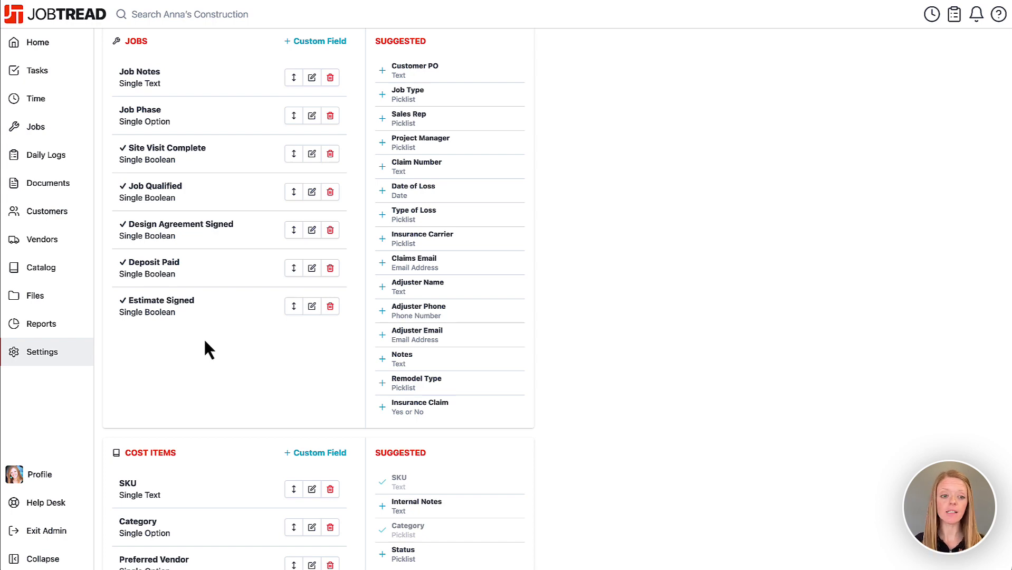
scroll(204, 343, "down", 6)
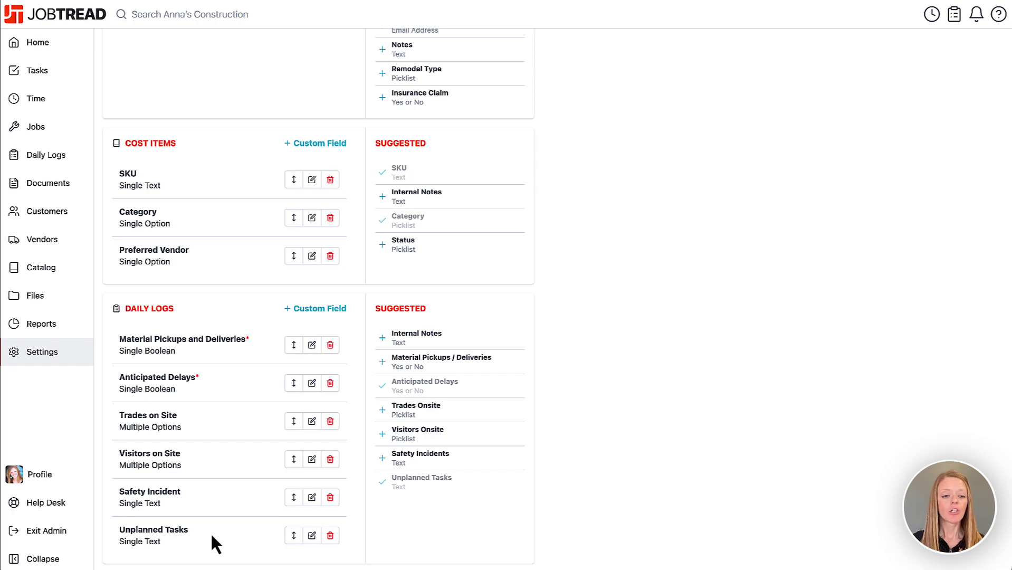
scroll(212, 537, "up", 15)
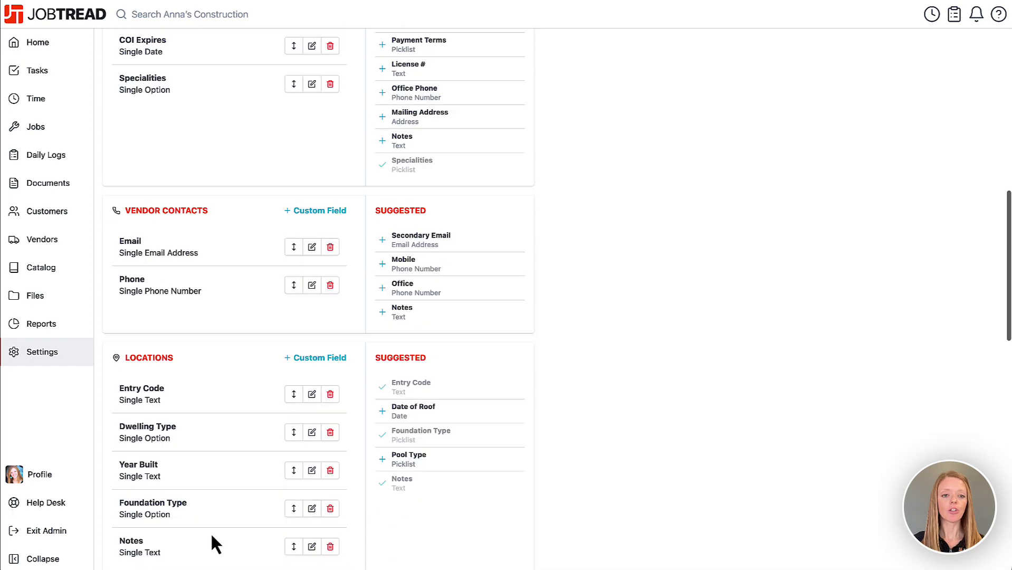
scroll(212, 535, "up", 10)
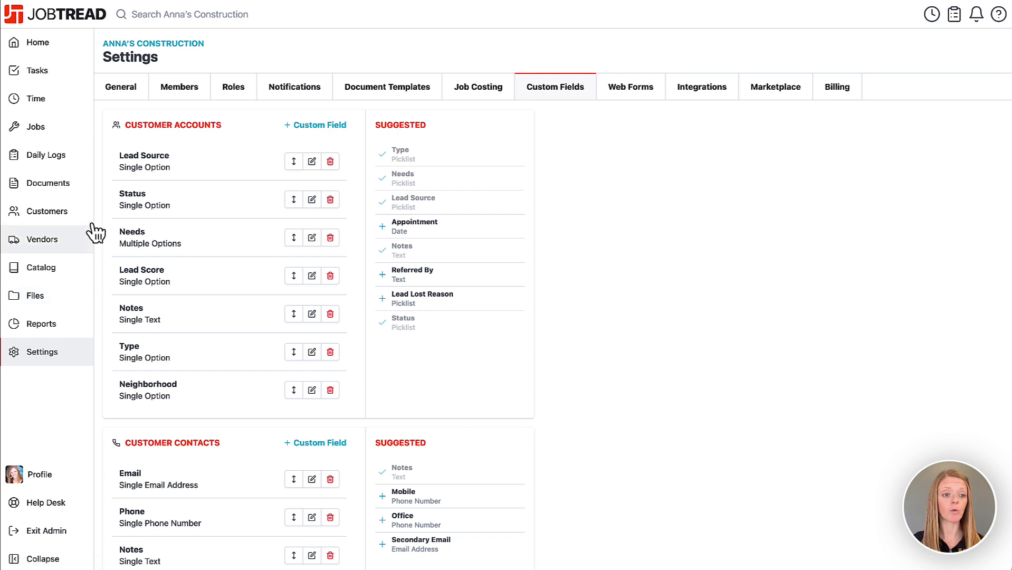
Open Customer A and save its Type as Residential, checking the Neighborhood field below.
left_click(49, 214)
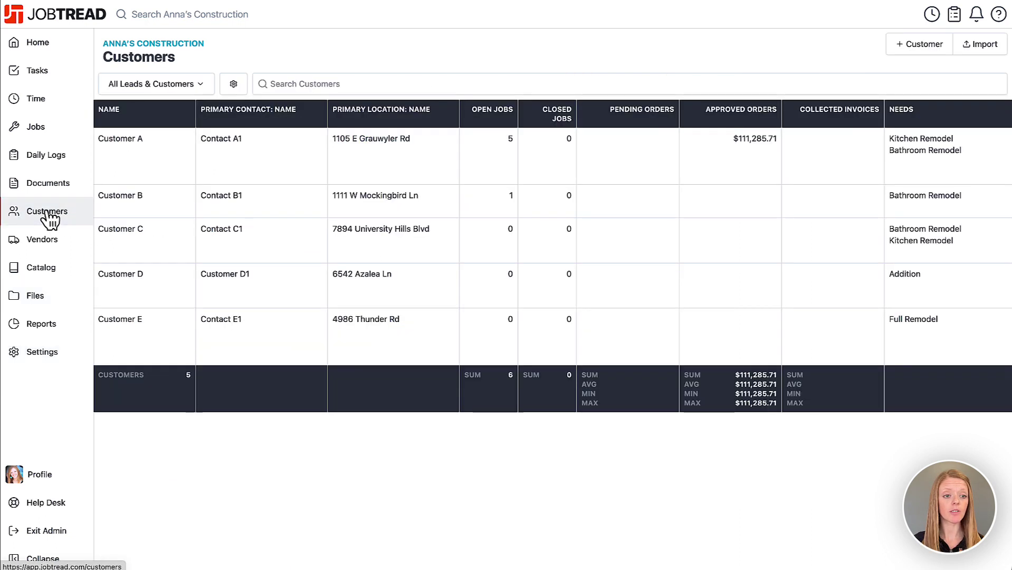
left_click(194, 158)
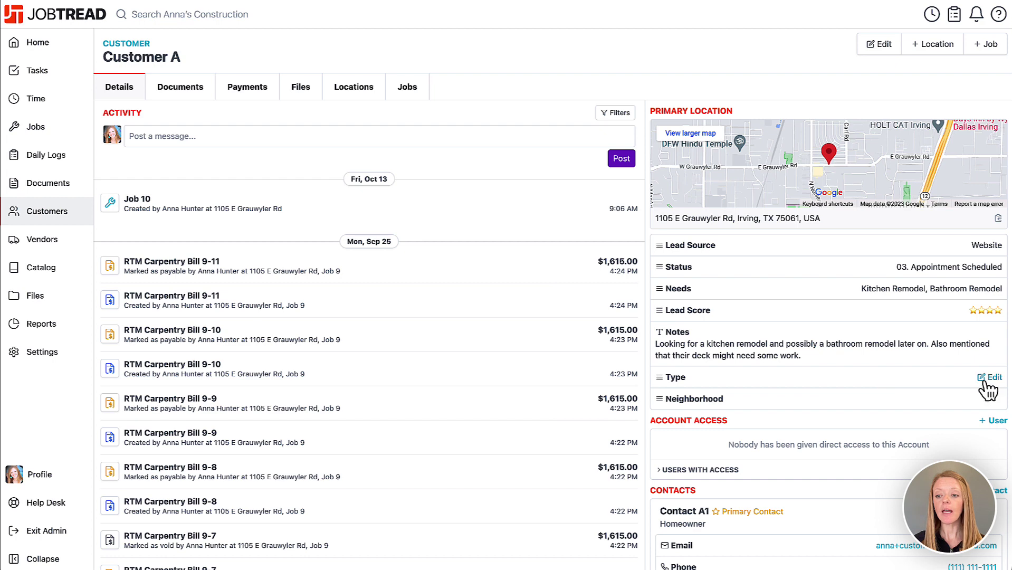
left_click(987, 378)
left_click(929, 393)
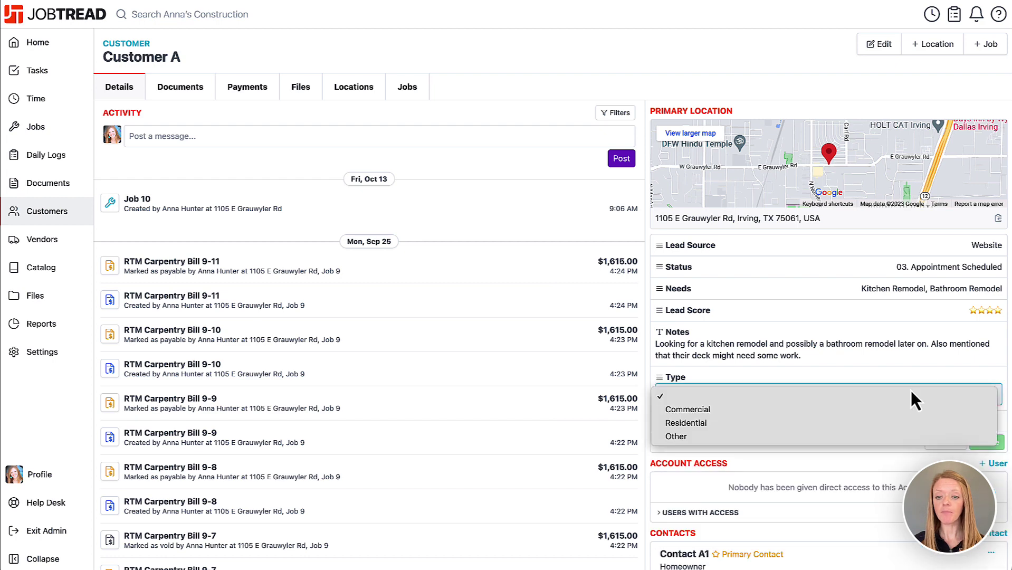
left_click(878, 422)
left_click(991, 443)
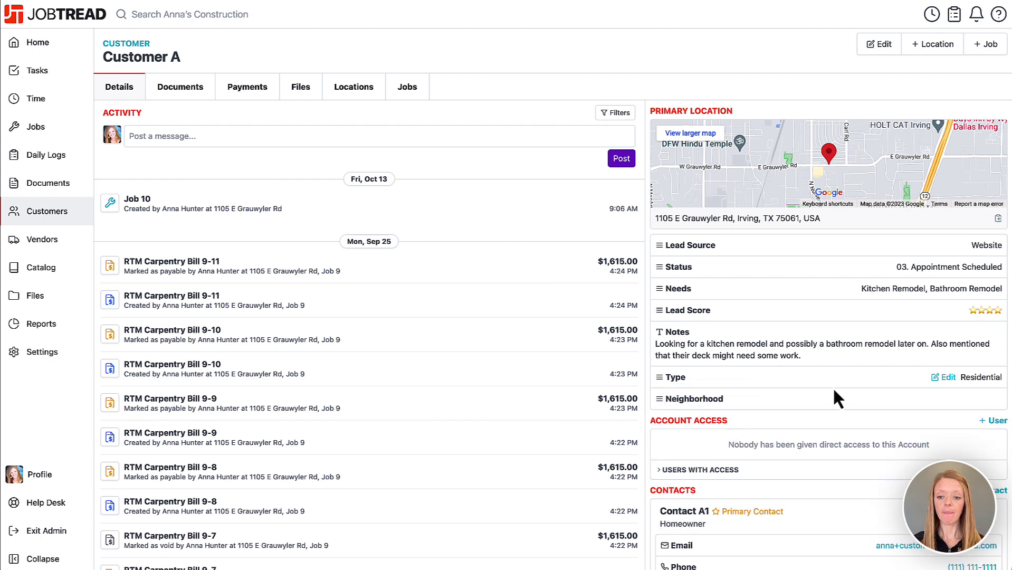
scroll(835, 385, "down", 3)
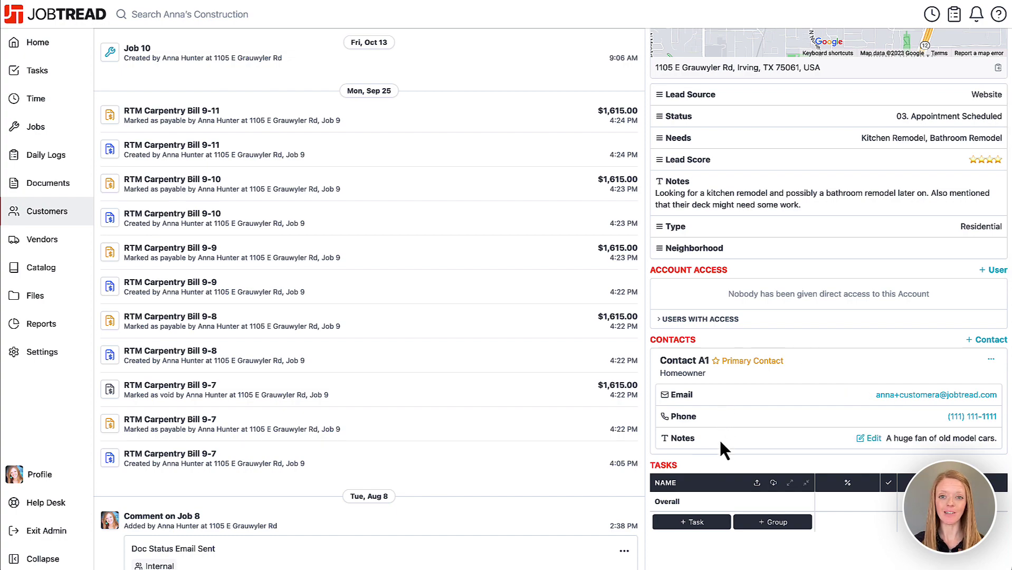
scroll(721, 442, "up", 3)
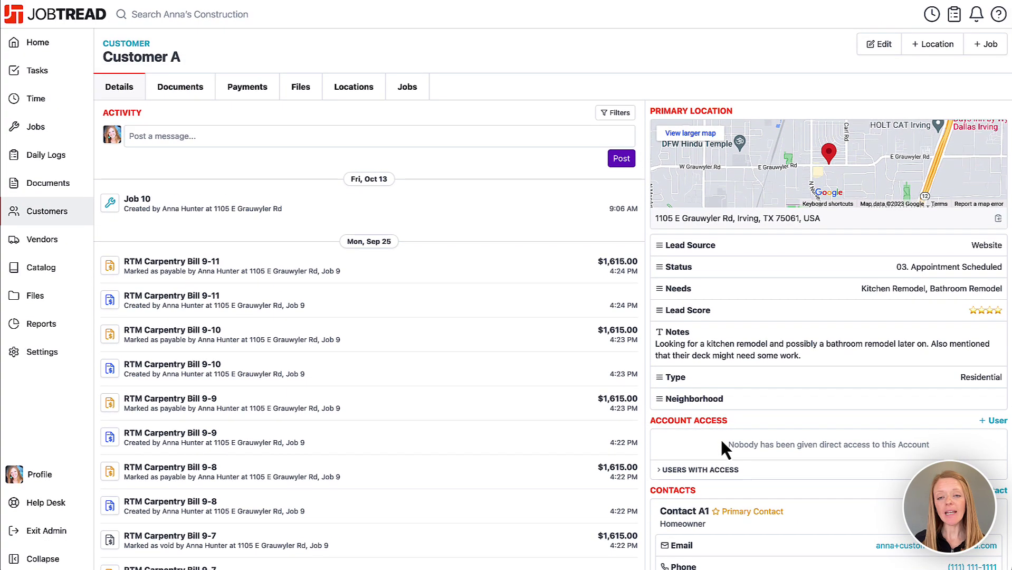